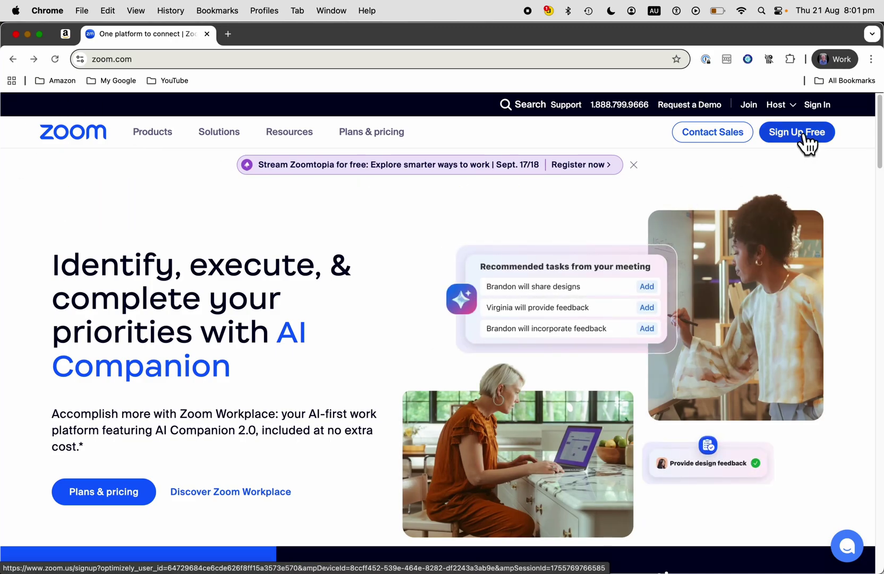
Choose Sign Up Free on zoom.com to reach the Verify Your Age birth-year page
{"action": "left_click", "coordinate": [797, 133]}
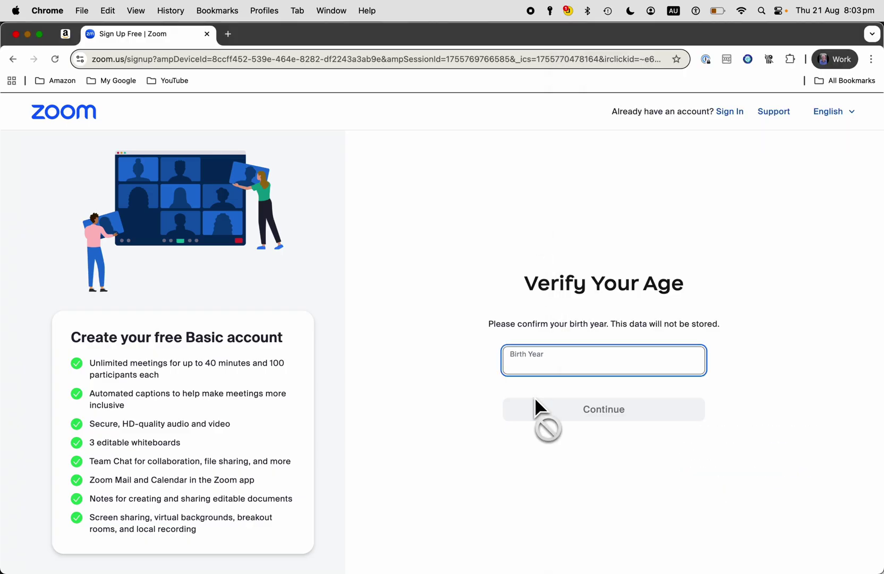
{"action": "left_click", "coordinate": [536, 359]}
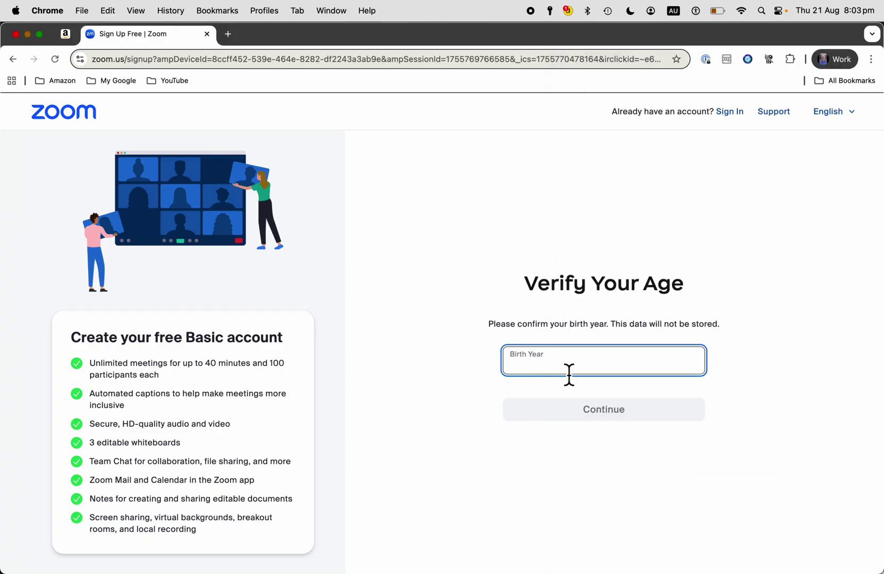